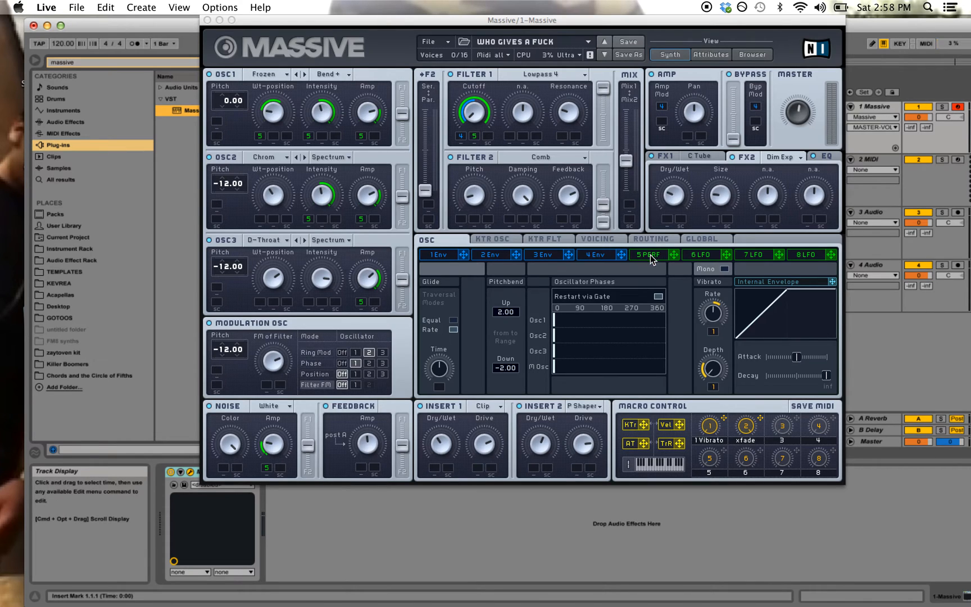
Display performer 5 and try out the crossfade between its two curve rows with the xfade macro
{"action": "left_click", "coordinate": [649, 256]}
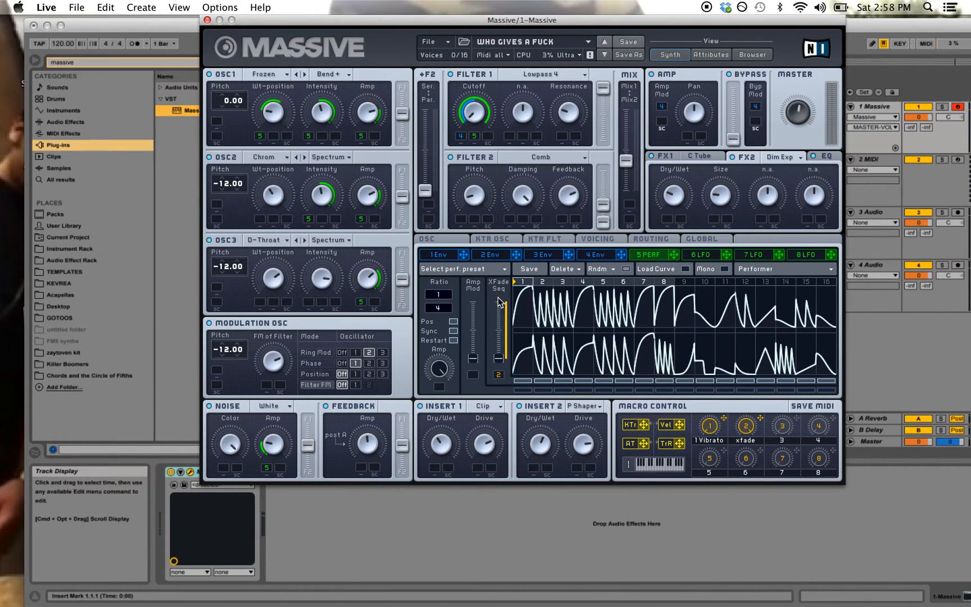
{"action": "left_click", "coordinate": [753, 423]}
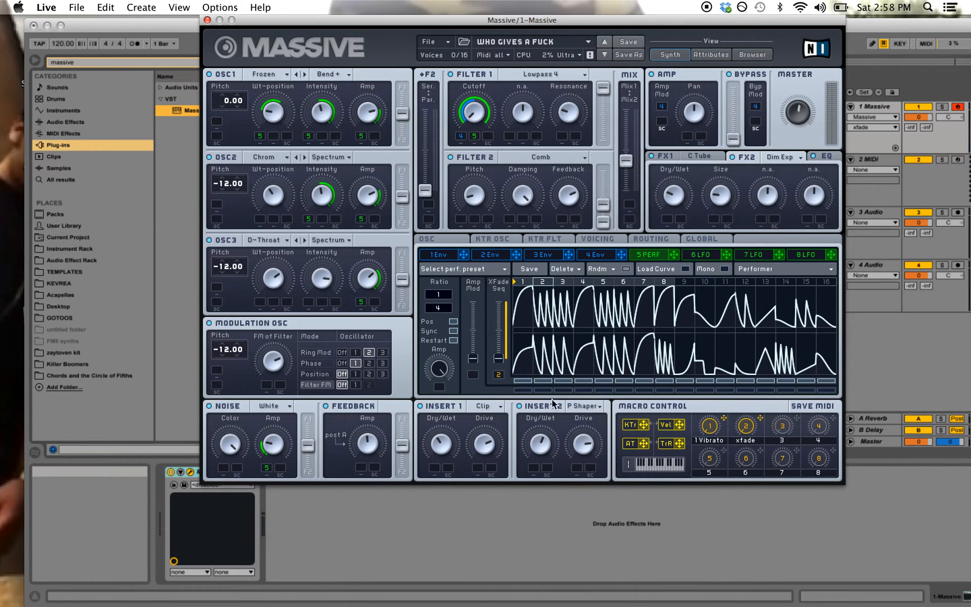
{"action": "left_click_drag", "start_coordinate": [497, 380], "coordinate": [498, 333]}
Select the Frozen wavetable for OSC1 and the Chrome wavetable for OSC2
{"action": "left_click", "coordinate": [266, 77]}
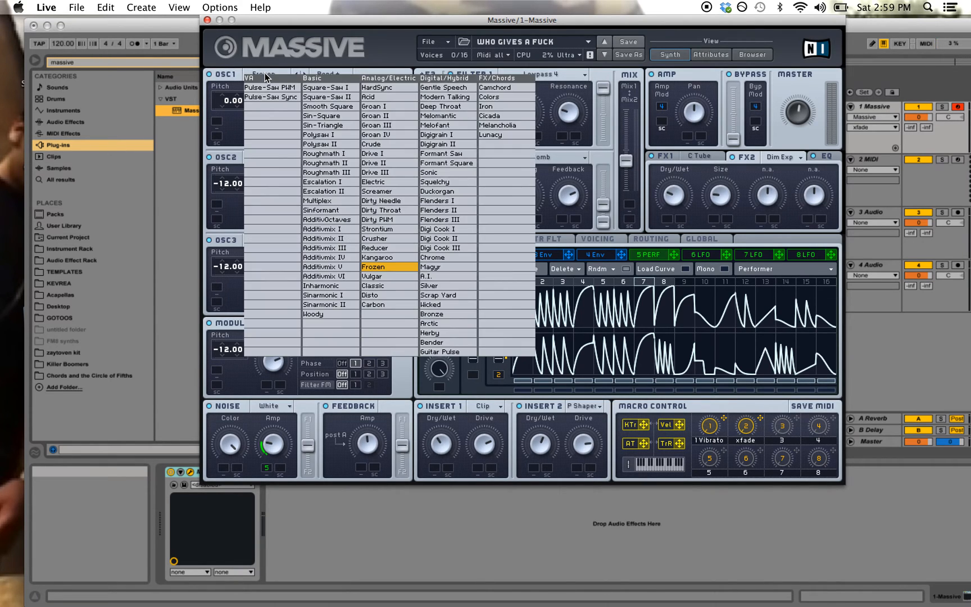
{"action": "left_click", "coordinate": [381, 264]}
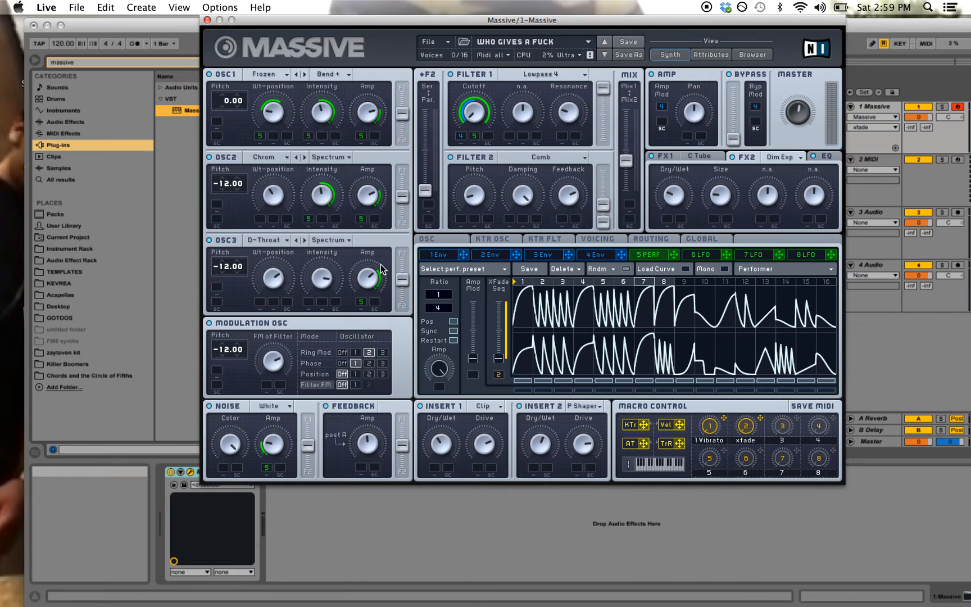
{"action": "left_click", "coordinate": [276, 159]}
{"action": "left_click", "coordinate": [438, 341]}
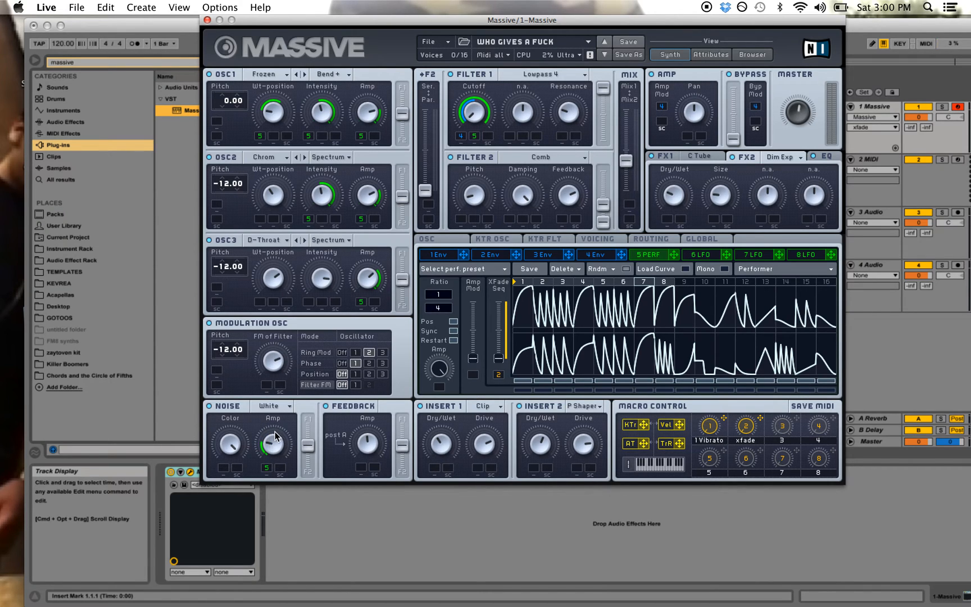
Adjust the Amp levels of the noise oscillator and the feedback section
{"action": "left_click_drag", "start_coordinate": [276, 433], "coordinate": [277, 441]}
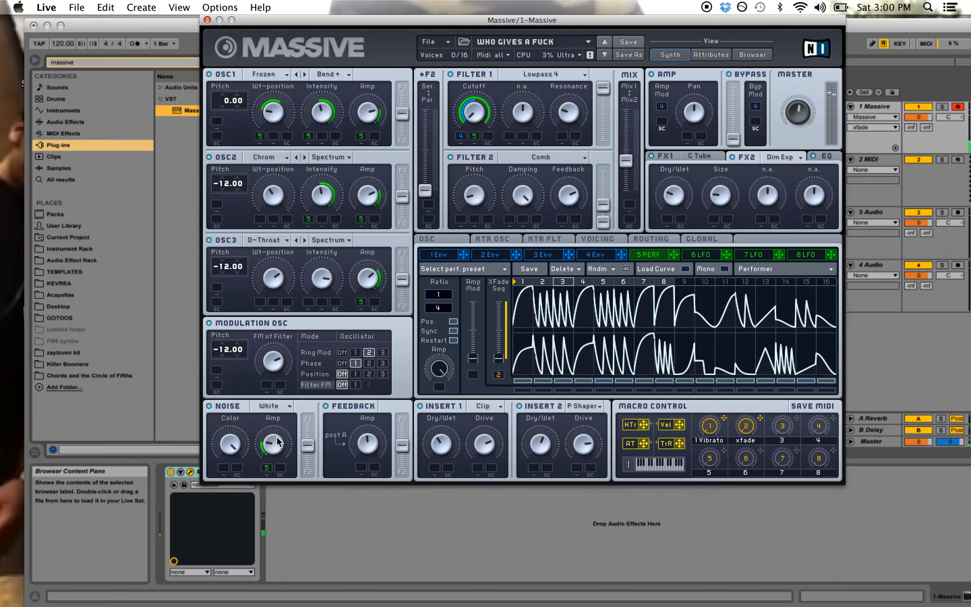
{"action": "left_click", "coordinate": [366, 437]}
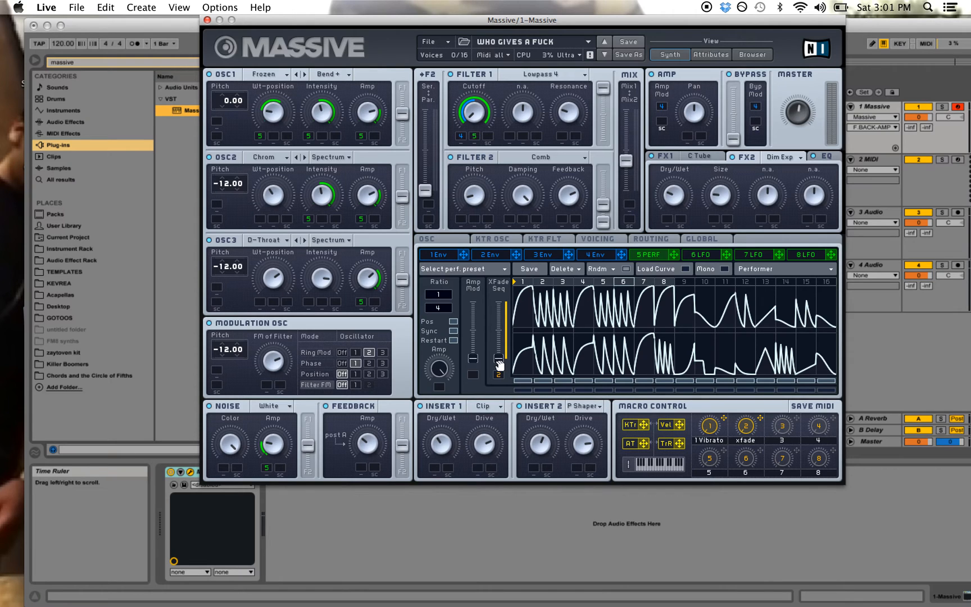
Set Insert 1 to Hardclipper and fine-tune the Drive amounts of Insert 1 and the Insert 2 parabolic shaper
{"action": "left_click", "coordinate": [483, 406]}
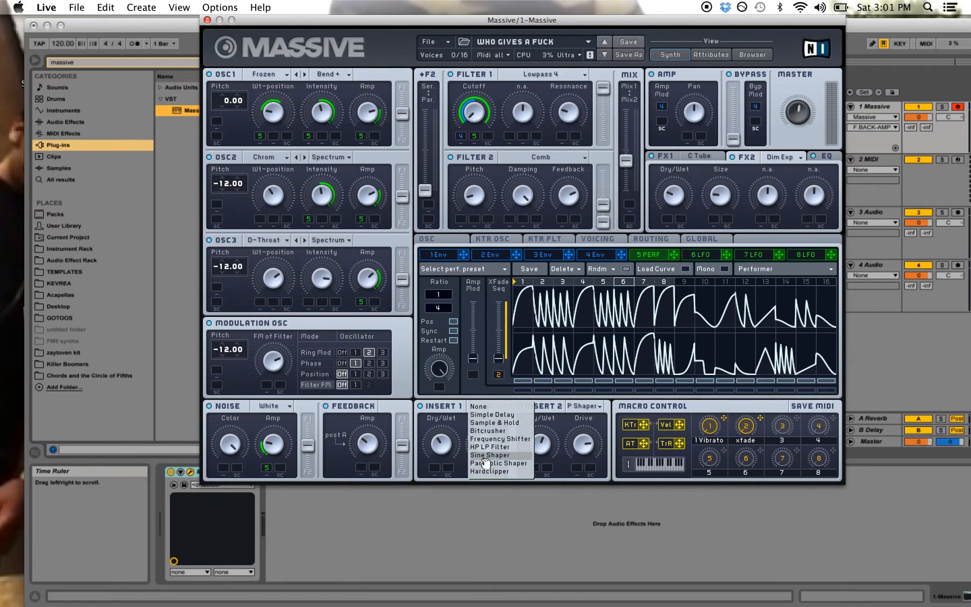
{"action": "left_click", "coordinate": [502, 472]}
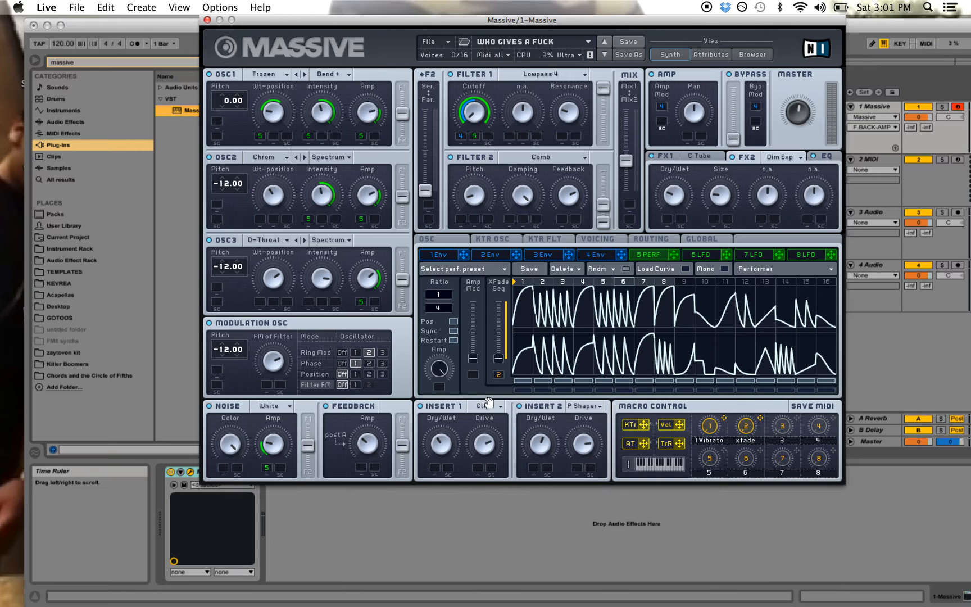
{"action": "left_click", "coordinate": [442, 439]}
{"action": "left_click_drag", "start_coordinate": [444, 452], "coordinate": [471, 443]}
{"action": "mouse_move", "coordinate": [587, 438]}
{"action": "left_mouse_down"}
{"action": "mouse_move", "coordinate": [585, 503]}
{"action": "mouse_move", "coordinate": [571, 446]}
{"action": "left_mouse_up"}
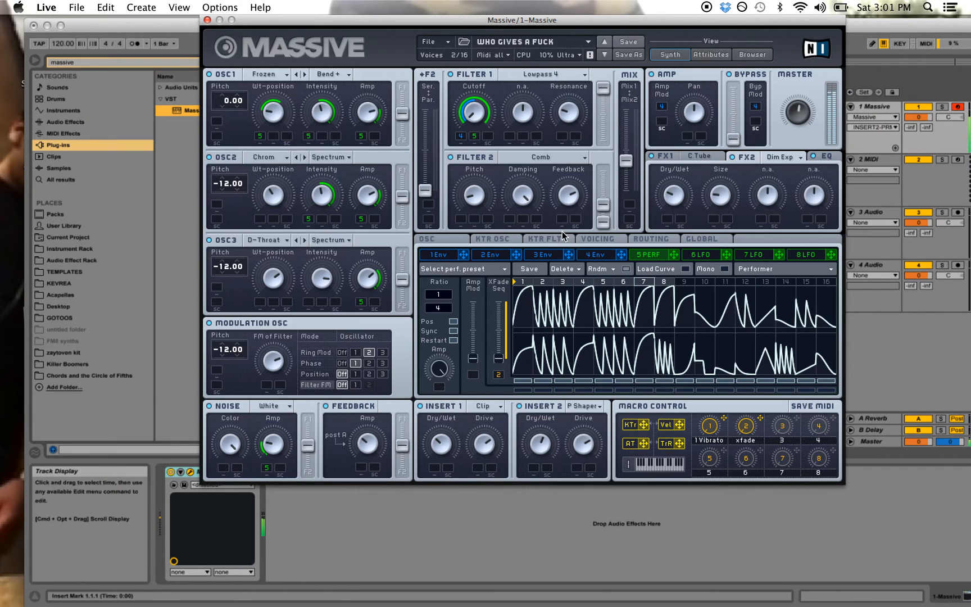
Adjust the Drive of the C Tube effect in FX1 and the Size of the Dim Exp effect in FX2
{"action": "left_click", "coordinate": [694, 155]}
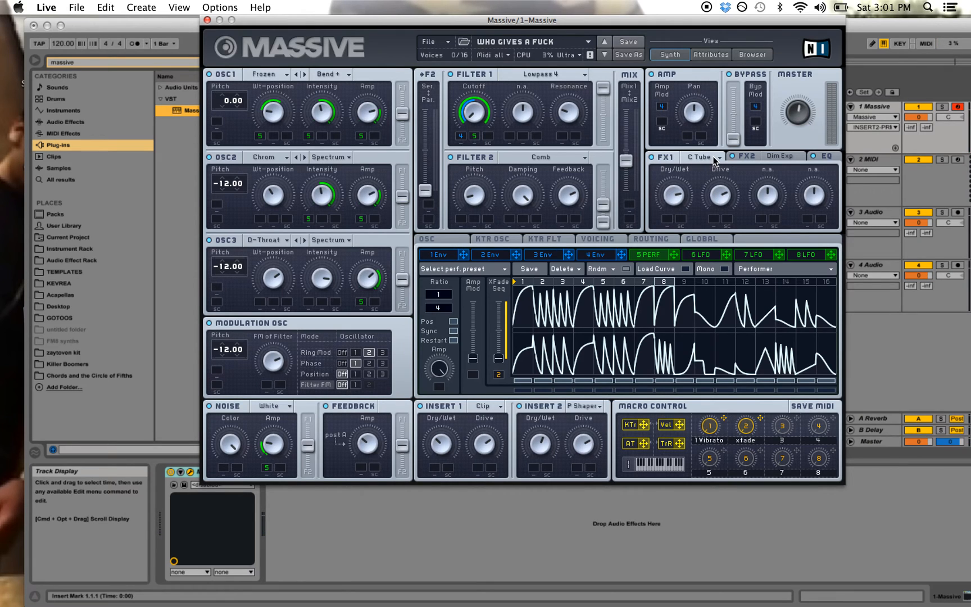
{"action": "mouse_move", "coordinate": [724, 186]}
{"action": "left_mouse_down"}
{"action": "mouse_move", "coordinate": [715, 254]}
{"action": "mouse_move", "coordinate": [707, 200]}
{"action": "mouse_move", "coordinate": [678, 271]}
{"action": "mouse_move", "coordinate": [647, 156]}
{"action": "mouse_move", "coordinate": [660, 212]}
{"action": "left_mouse_up"}
{"action": "left_click", "coordinate": [742, 157]}
{"action": "mouse_move", "coordinate": [716, 192]}
{"action": "left_mouse_down"}
{"action": "mouse_move", "coordinate": [718, 217]}
{"action": "mouse_move", "coordinate": [713, 198]}
{"action": "left_mouse_up"}
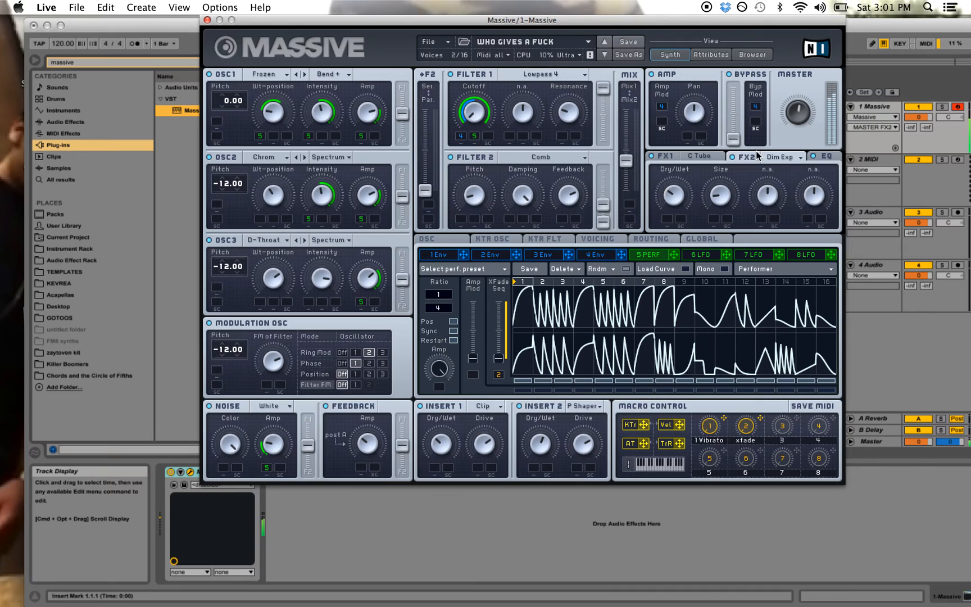
In the EQ, assign performer 5 to modulate the Frequency and adjust the High Shelf and Low Shelf amounts
{"action": "left_click", "coordinate": [826, 157]}
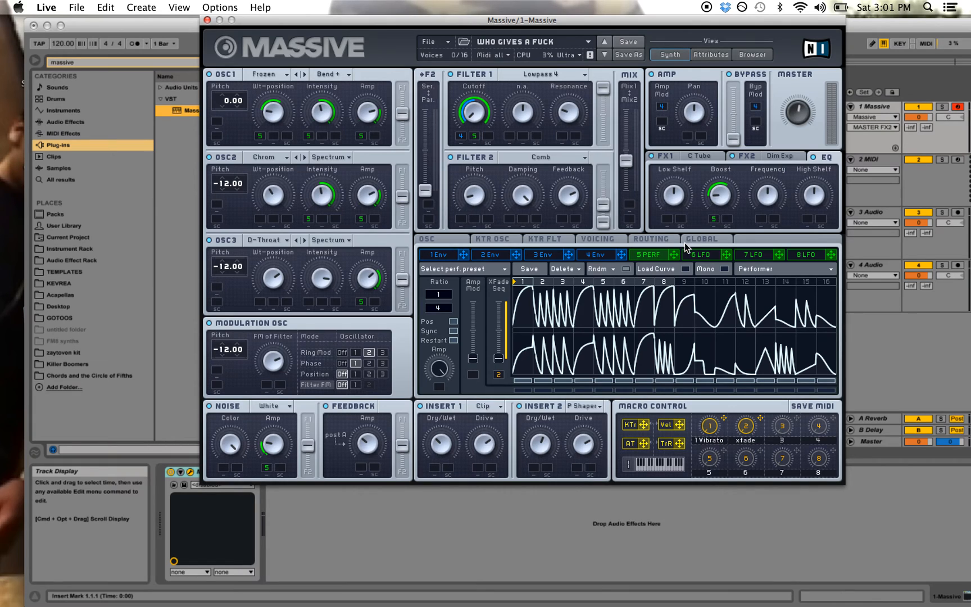
{"action": "left_click_drag", "start_coordinate": [673, 254], "coordinate": [765, 212]}
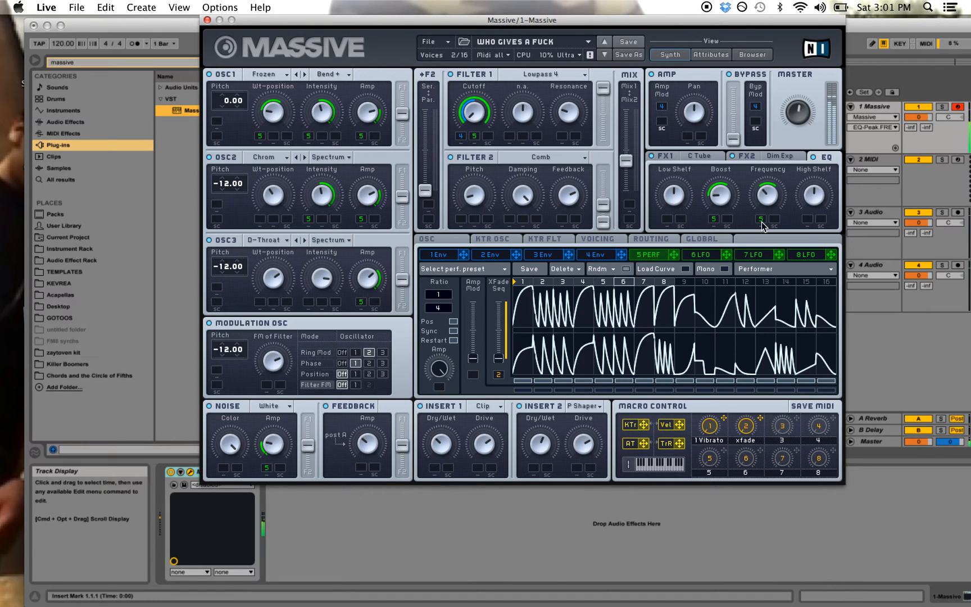
{"action": "left_click", "coordinate": [810, 198]}
{"action": "mouse_move", "coordinate": [674, 196]}
{"action": "left_mouse_down"}
{"action": "mouse_move", "coordinate": [671, 170]}
{"action": "mouse_move", "coordinate": [680, 224]}
{"action": "mouse_move", "coordinate": [674, 204]}
{"action": "left_mouse_up"}
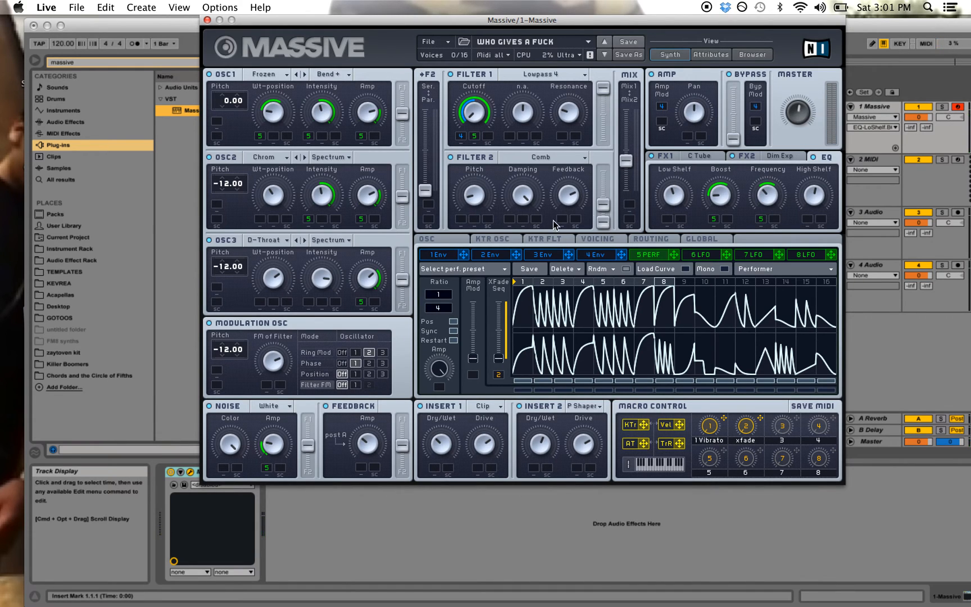
In the voicing settings, use 2 unisono voices and shift the Pan Position spread slightly further toward Full Inv
{"action": "left_click", "coordinate": [582, 241]}
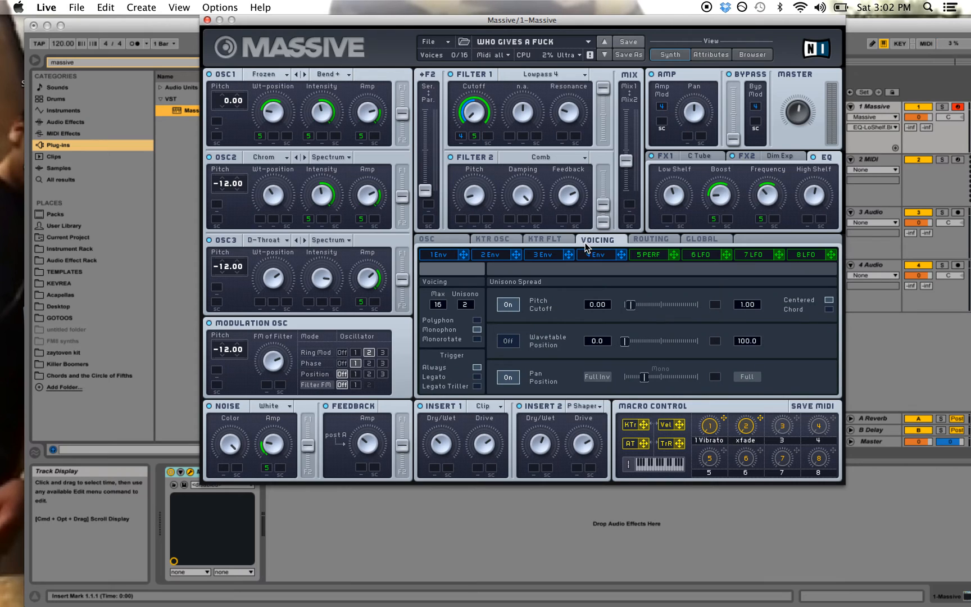
{"action": "left_click_drag", "start_coordinate": [467, 305], "coordinate": [468, 306]}
{"action": "left_click", "coordinate": [507, 377]}
{"action": "left_click", "coordinate": [508, 378]}
{"action": "left_click_drag", "start_coordinate": [644, 378], "coordinate": [641, 376]}
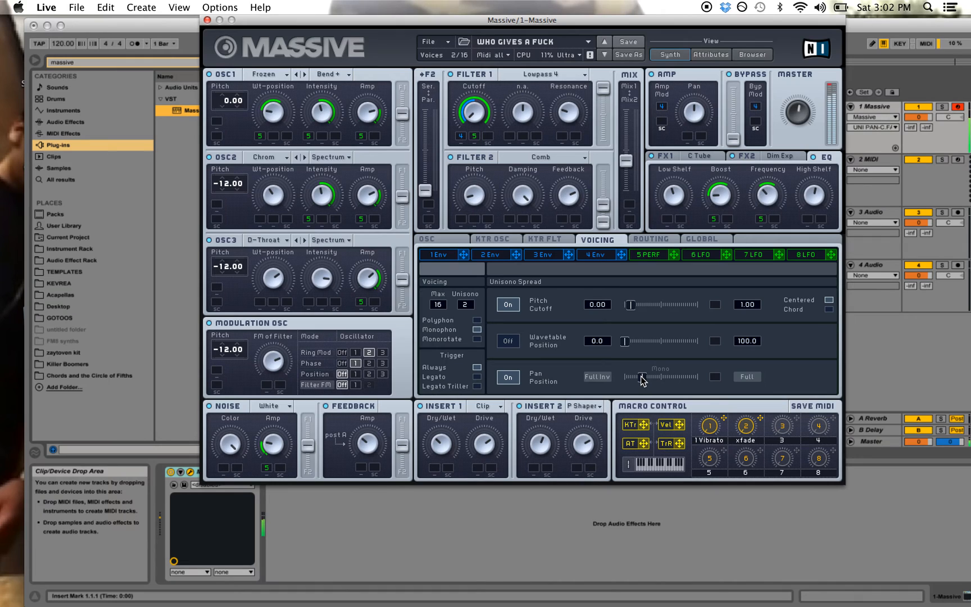
Compare the sound with the unisono Pitch Cutoff spread switched off and on
{"action": "left_click", "coordinate": [509, 305]}
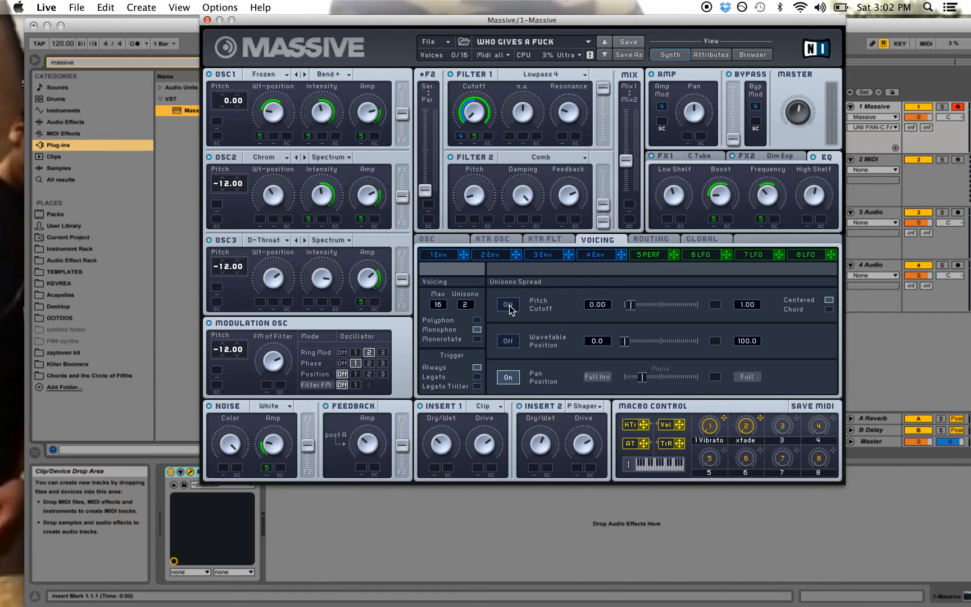
{"action": "left_click", "coordinate": [508, 305]}
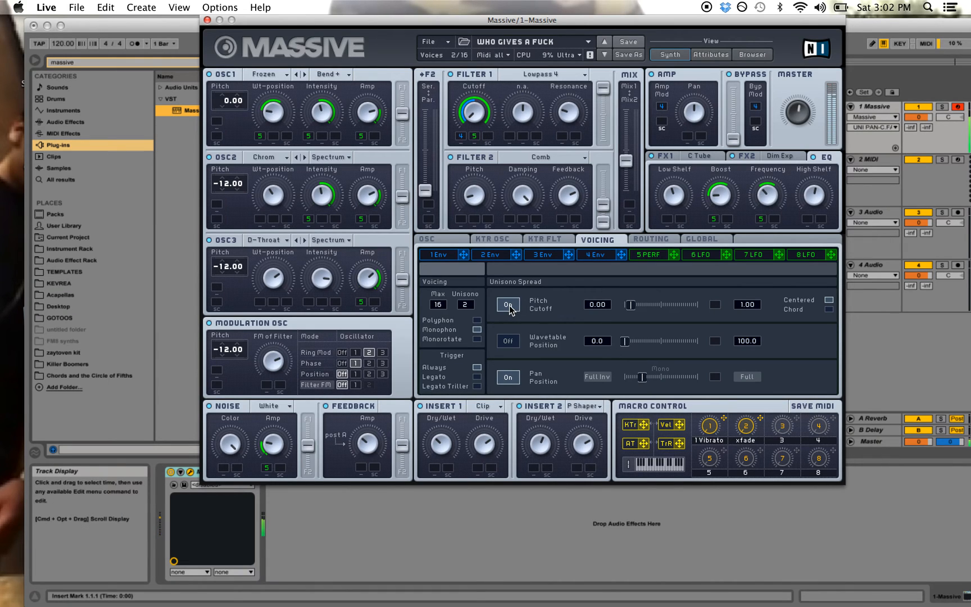
{"action": "left_click", "coordinate": [509, 305]}
Check the routing and global settings, and compare the sound with Restart via Gate off and on for the oscillator phases
{"action": "left_click", "coordinate": [656, 237]}
{"action": "left_click", "coordinate": [701, 239]}
{"action": "left_click", "coordinate": [437, 239]}
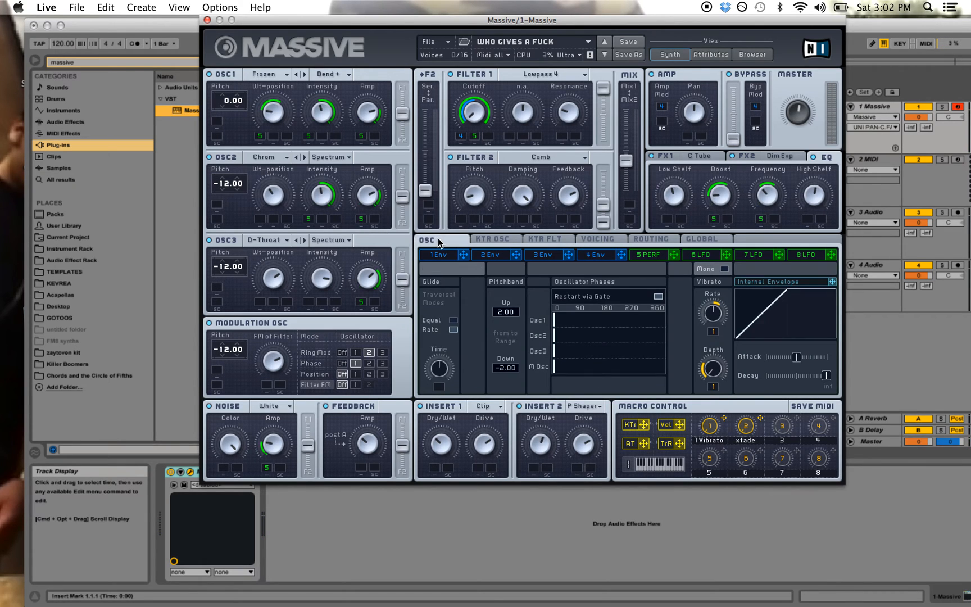
{"action": "left_click", "coordinate": [659, 295]}
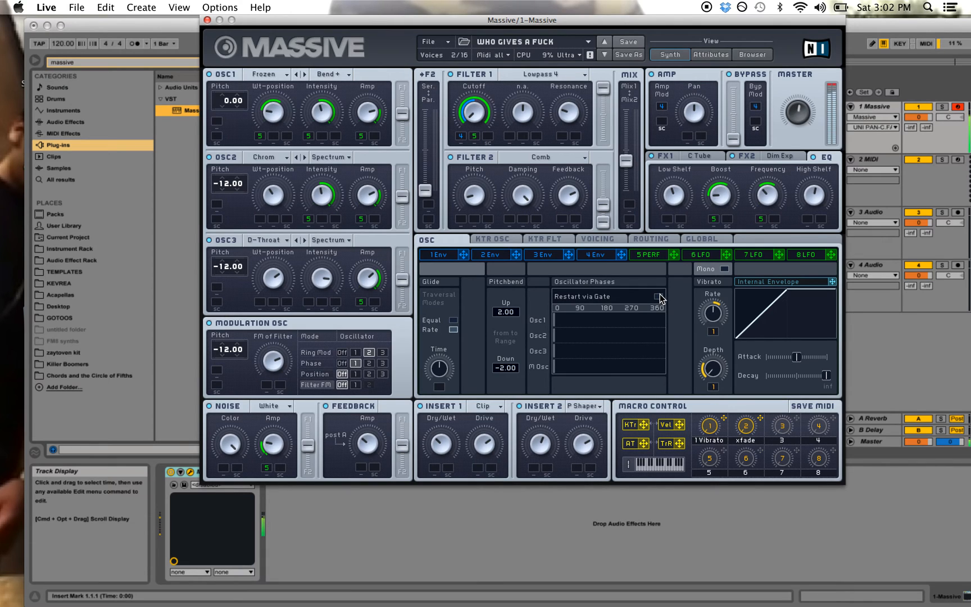
{"action": "left_click", "coordinate": [657, 295]}
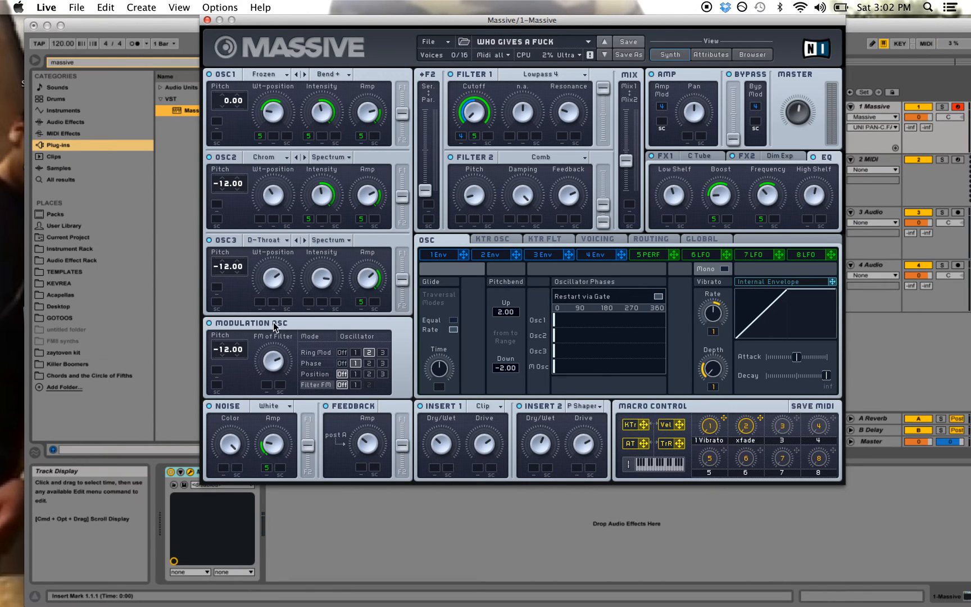
Adjust the modulation oscillator's ring modulation amount and display its Phase amount
{"action": "left_click", "coordinate": [323, 348]}
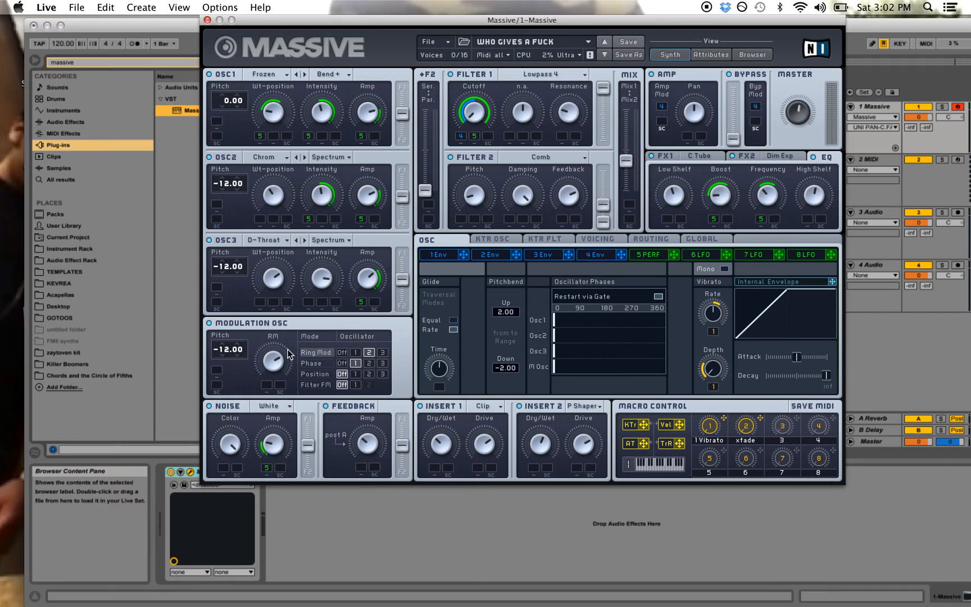
{"action": "mouse_move", "coordinate": [273, 358]}
{"action": "left_mouse_down"}
{"action": "mouse_move", "coordinate": [273, 371]}
{"action": "mouse_move", "coordinate": [269, 360]}
{"action": "left_mouse_up"}
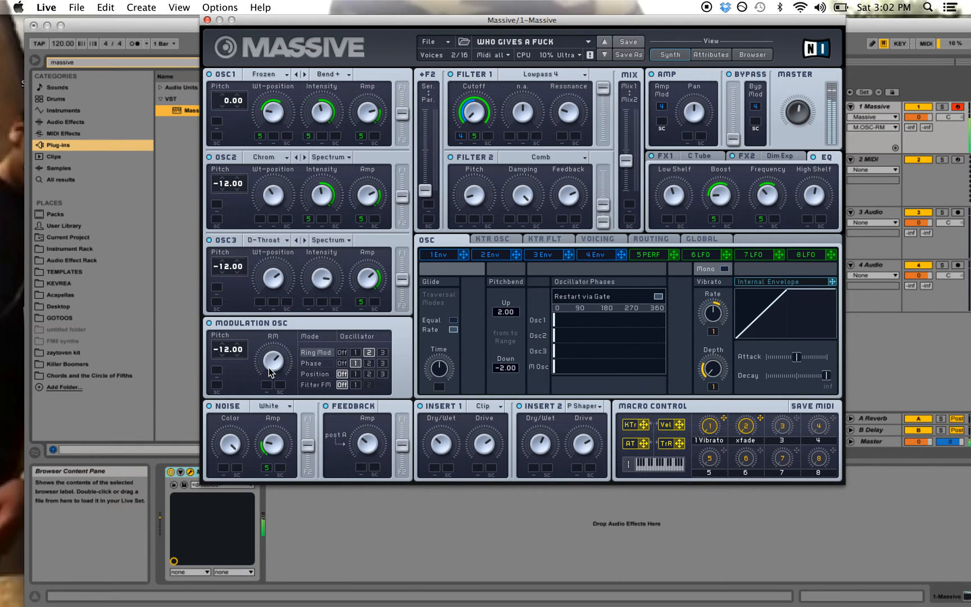
{"action": "left_click", "coordinate": [312, 363]}
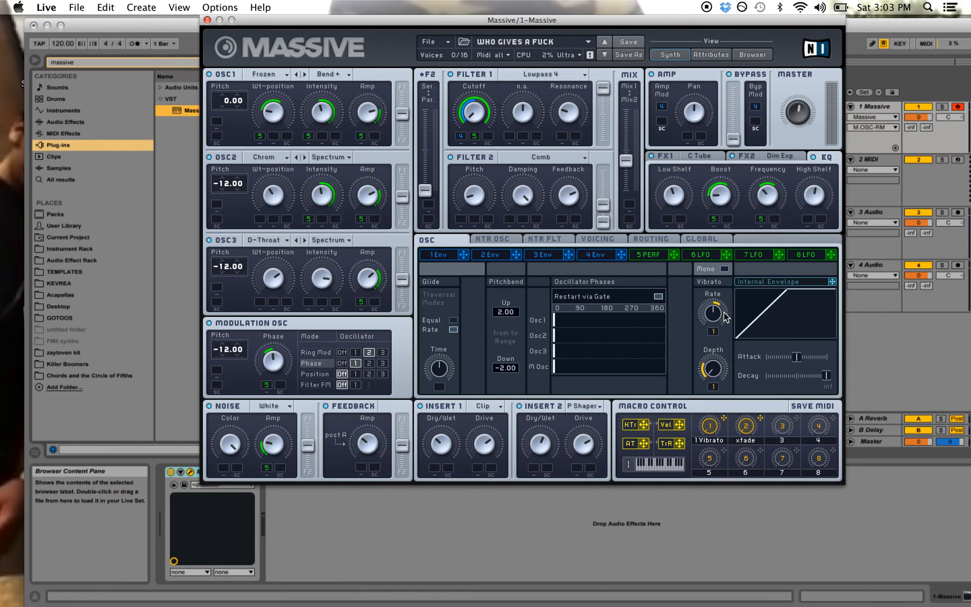
Adjust the comb filter's pitch and output level in Filter 2, and fine-tune the mix between the two filters
{"action": "left_click", "coordinate": [655, 256]}
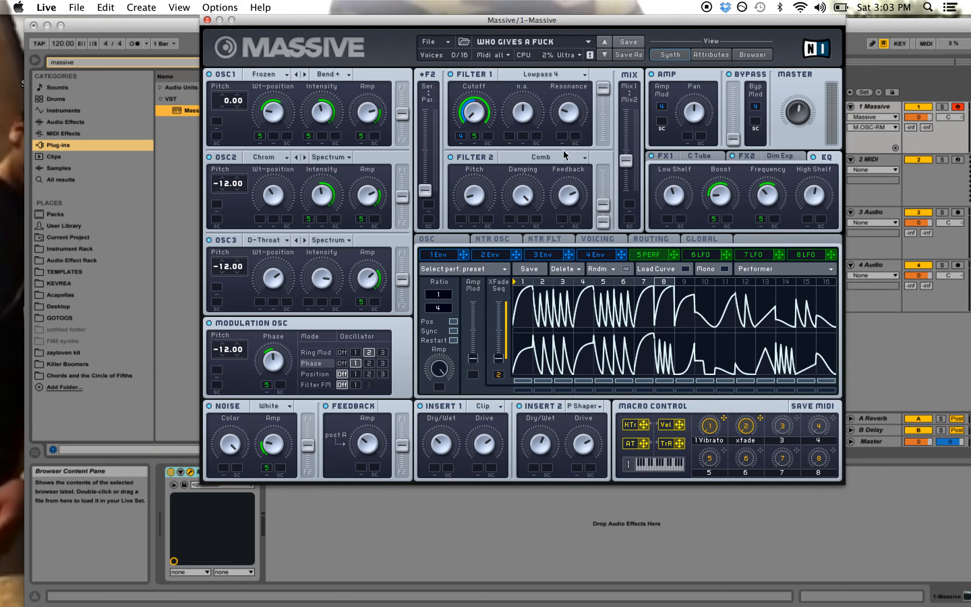
{"action": "mouse_move", "coordinate": [602, 204]}
{"action": "left_mouse_down"}
{"action": "mouse_move", "coordinate": [603, 171]}
{"action": "mouse_move", "coordinate": [601, 199]}
{"action": "left_mouse_up"}
{"action": "left_click_drag", "start_coordinate": [473, 201], "coordinate": [474, 190]}
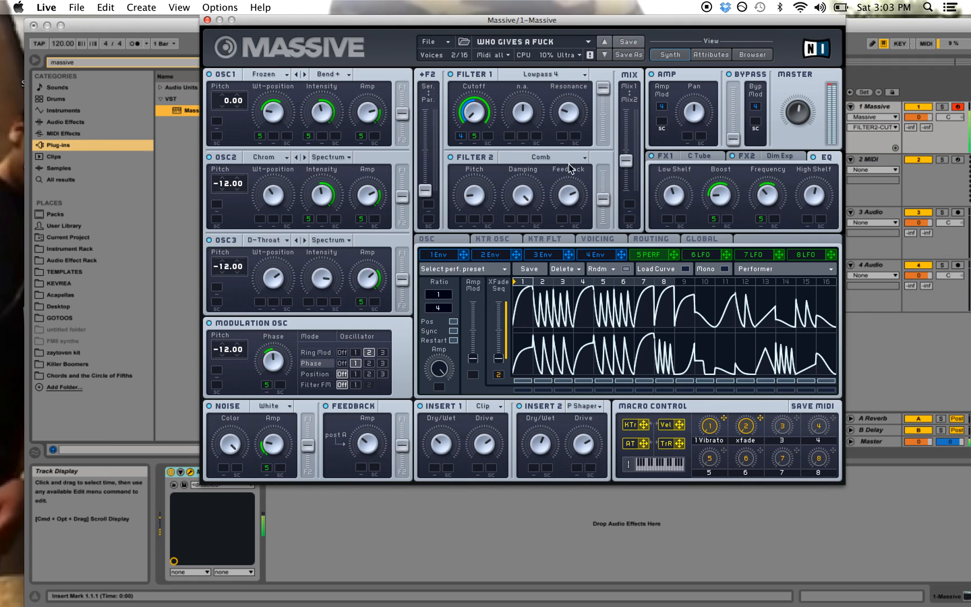
{"action": "left_click_drag", "start_coordinate": [602, 199], "coordinate": [607, 217]}
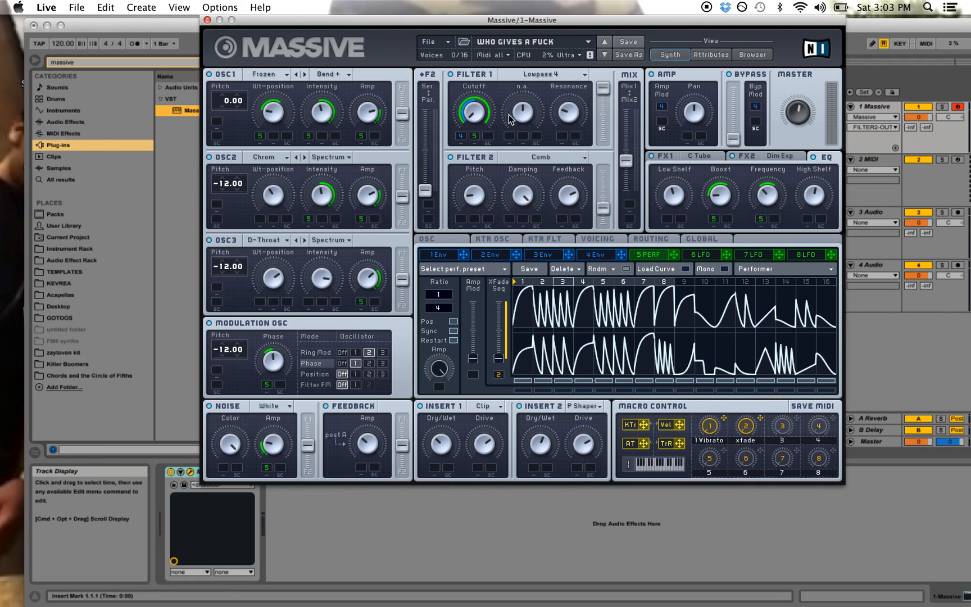
{"action": "mouse_move", "coordinate": [625, 160]}
{"action": "left_mouse_down"}
{"action": "mouse_move", "coordinate": [618, 104]}
{"action": "mouse_move", "coordinate": [621, 164]}
{"action": "left_mouse_up"}
Load the rising linear ramp curve into steps 1 to 6 of performer 5's upper row
{"action": "left_click", "coordinate": [661, 269]}
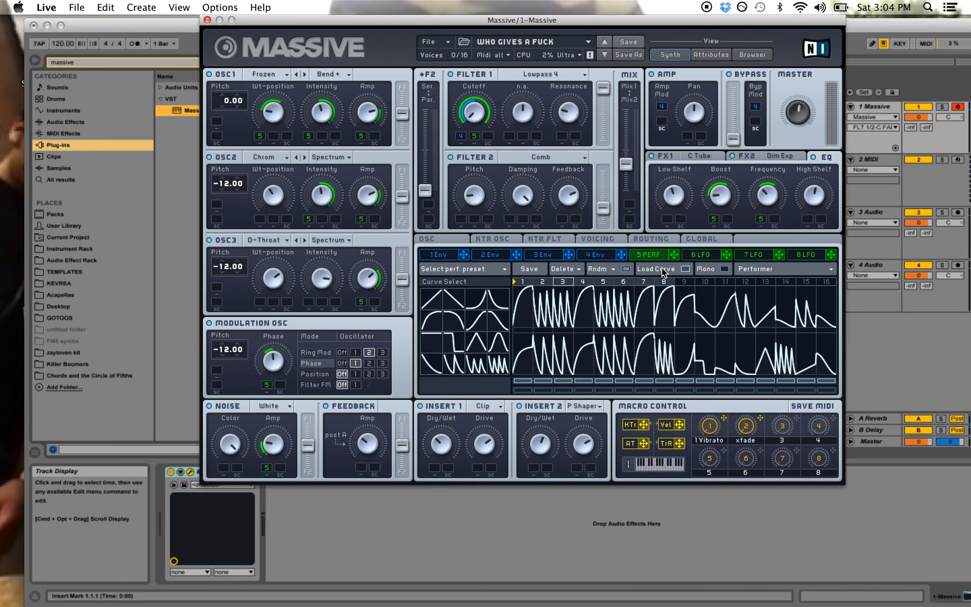
{"action": "left_click", "coordinate": [426, 304]}
{"action": "left_click_drag", "start_coordinate": [529, 322], "coordinate": [591, 256]}
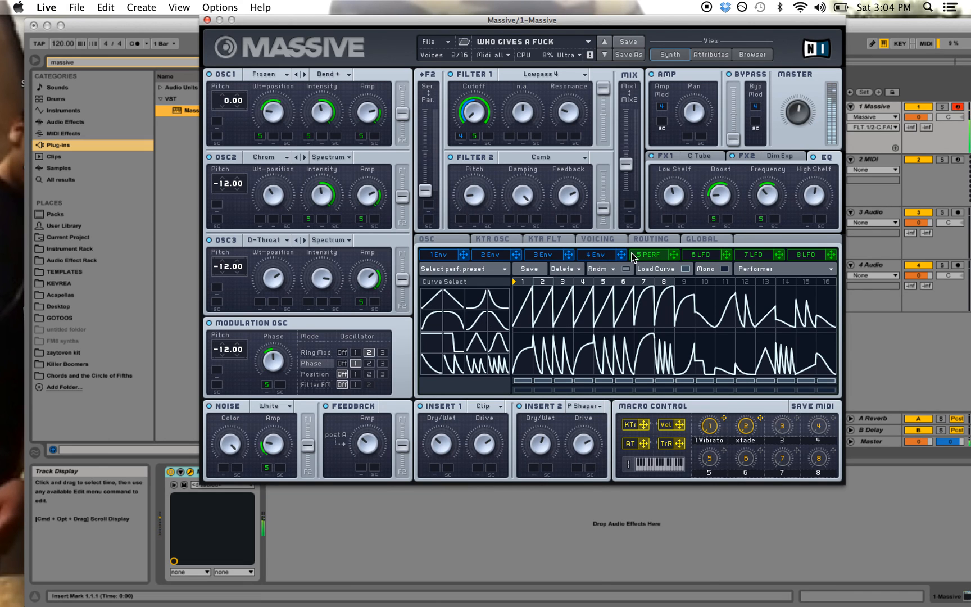
{"action": "left_click", "coordinate": [666, 269]}
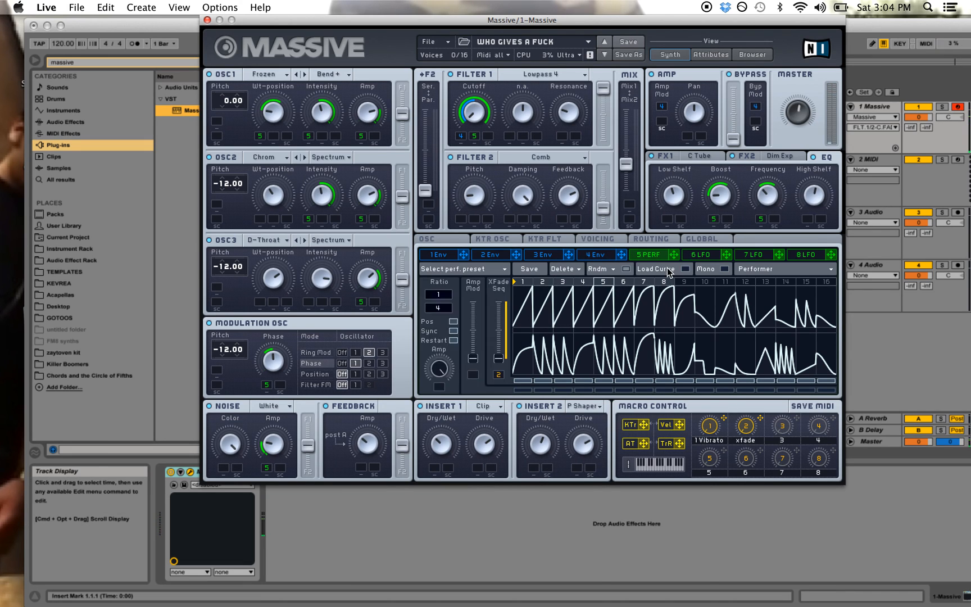
Adjust the xfade macro and reopen the curve selection for performer 5
{"action": "left_click", "coordinate": [745, 425]}
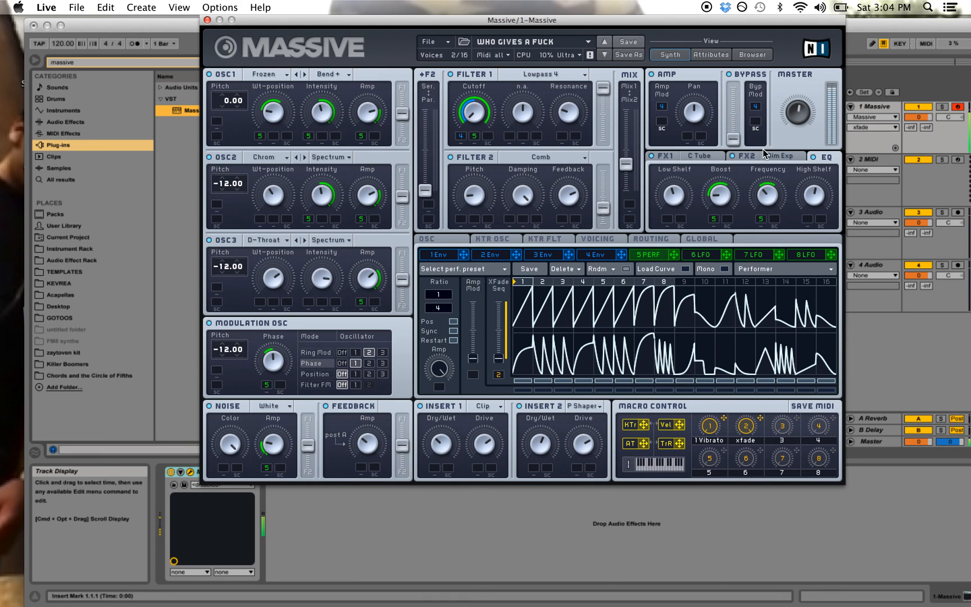
{"action": "left_click", "coordinate": [660, 269]}
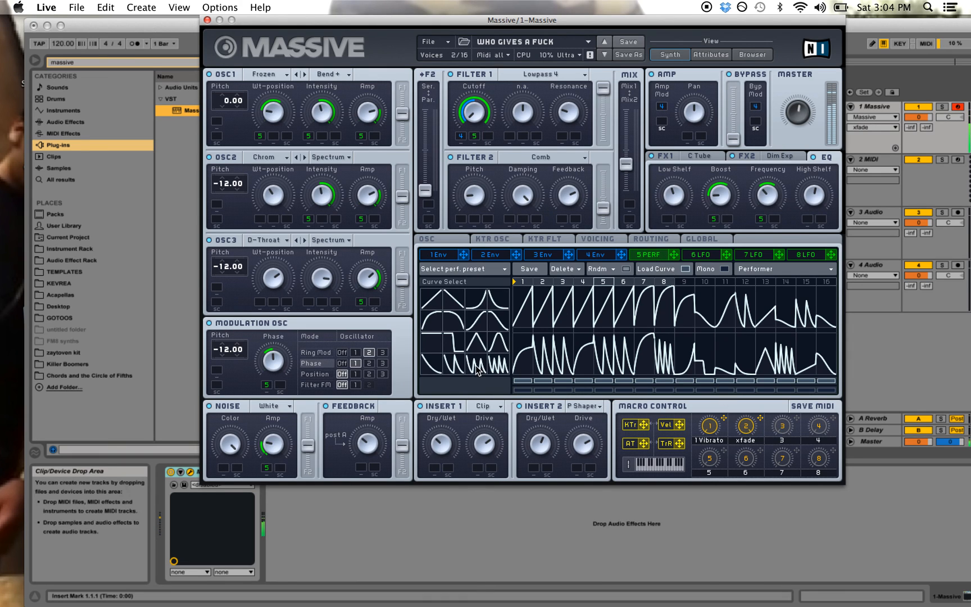